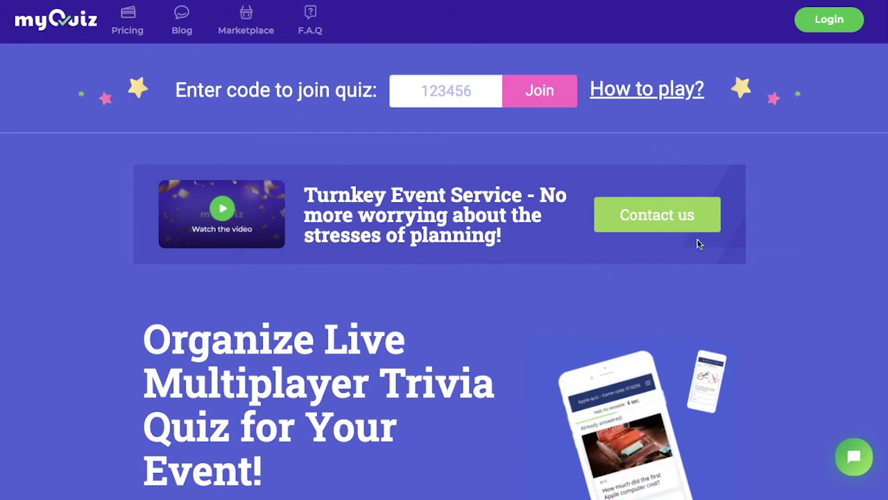
- Open the registration page for a new MyQuiz account from the sign-in page
{"action": "left_click", "coordinate": [829, 21]}
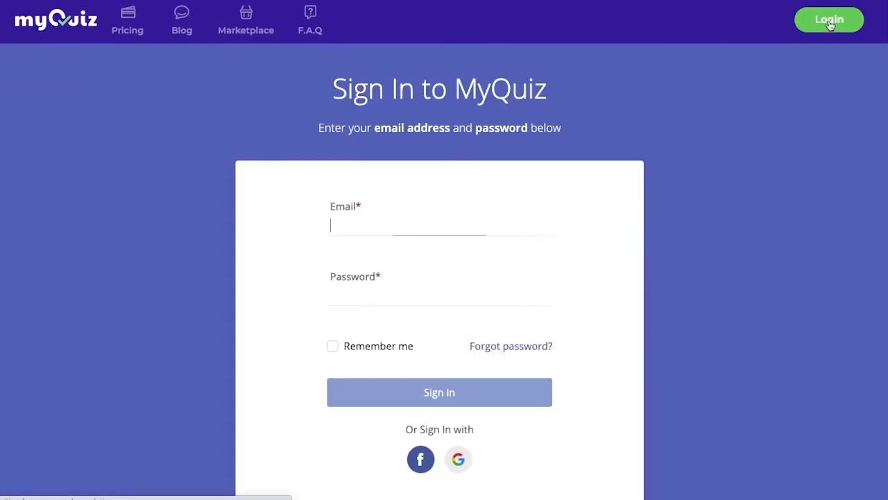
{"action": "scroll", "coordinate": [620, 228], "scroll_direction": "down", "scroll_amount": 1}
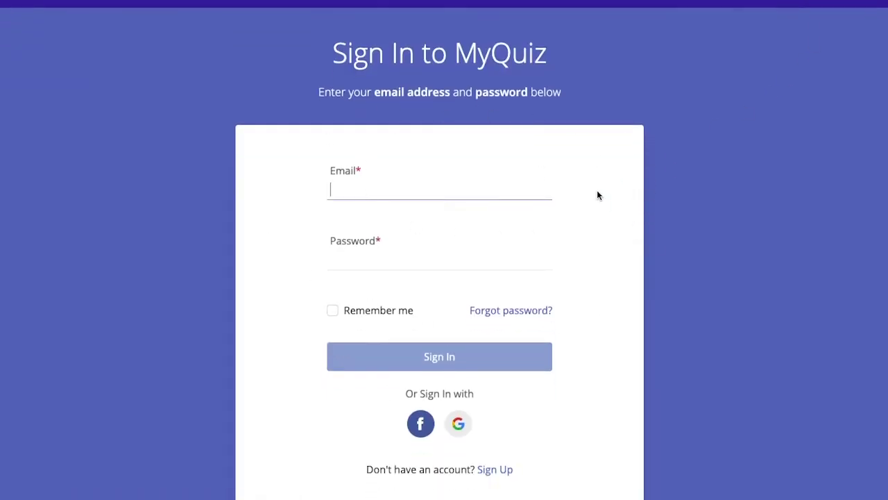
{"action": "scroll", "coordinate": [524, 254], "scroll_direction": "down", "scroll_amount": 1}
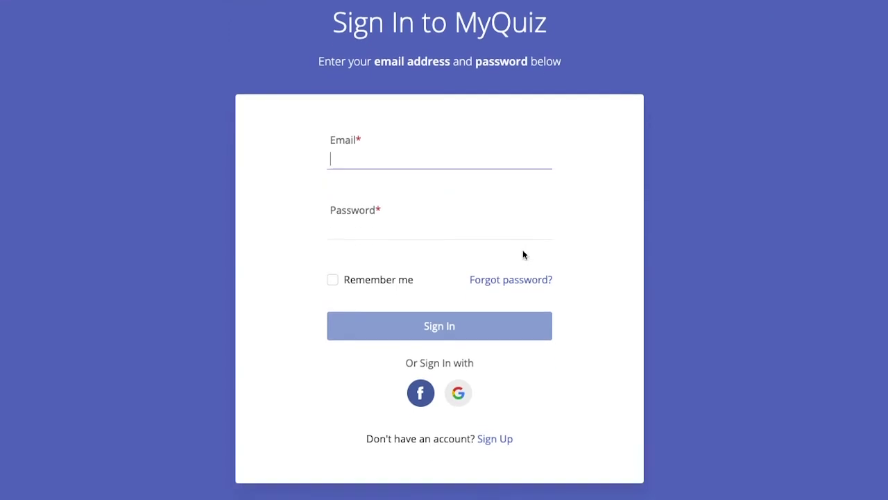
{"action": "left_click", "coordinate": [502, 445]}
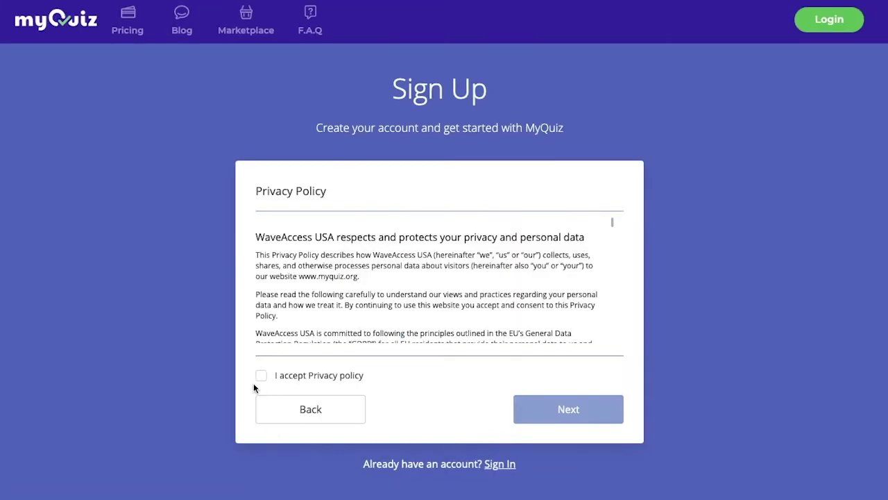
- Accept the privacy policy and confirm being over 16, choosing to sign up with email
{"action": "left_click", "coordinate": [261, 376]}
{"action": "left_click", "coordinate": [527, 409]}
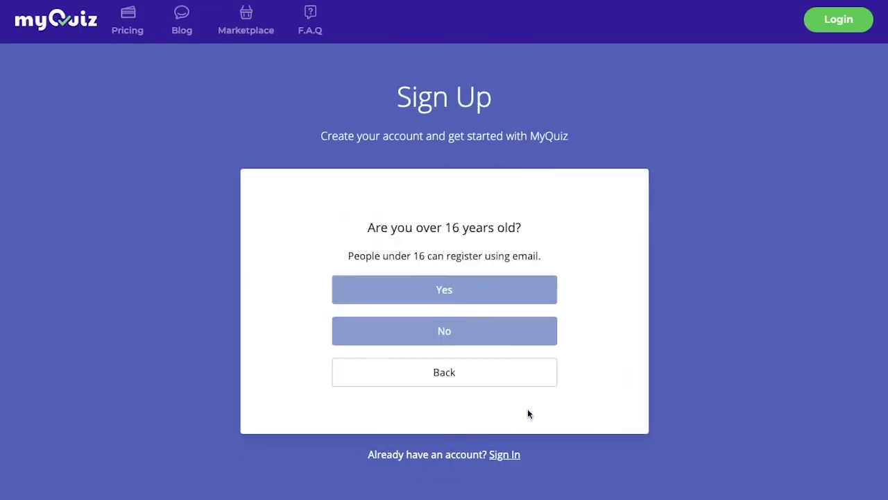
{"action": "left_click", "coordinate": [459, 292]}
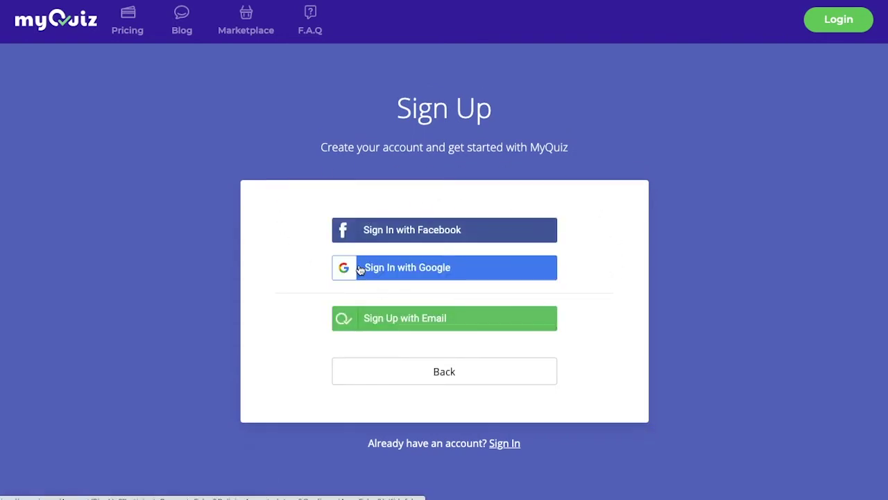
{"action": "left_click", "coordinate": [431, 319]}
- Submit the completed sign-up form to create the account
{"action": "scroll", "coordinate": [474, 280], "scroll_direction": "down", "scroll_amount": 3}
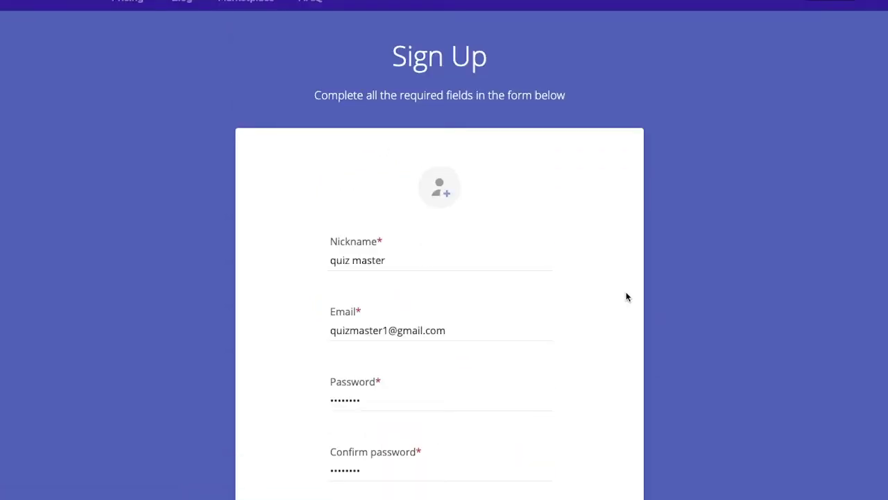
{"action": "scroll", "coordinate": [626, 297], "scroll_direction": "down", "scroll_amount": 2}
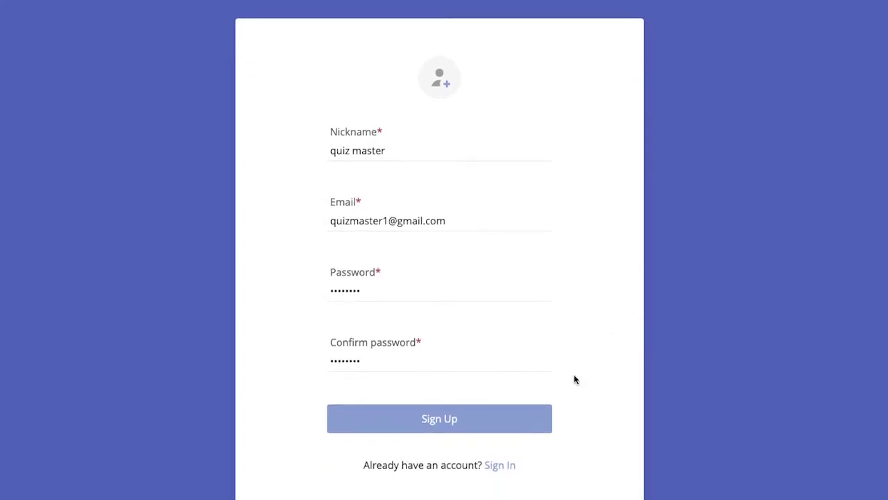
{"action": "left_click", "coordinate": [512, 426]}
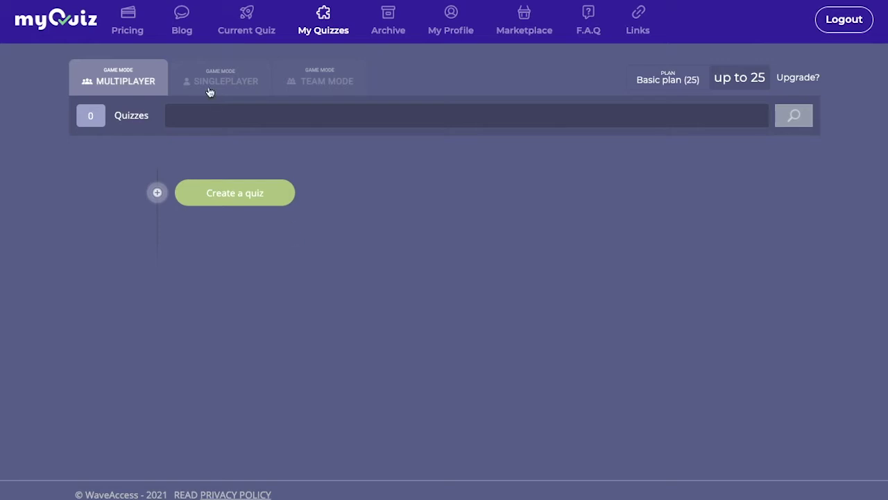
- Create a multiplayer quiz and give it a free "halloween" cover image of the shadowy figure in fog
{"action": "left_click", "coordinate": [228, 192]}
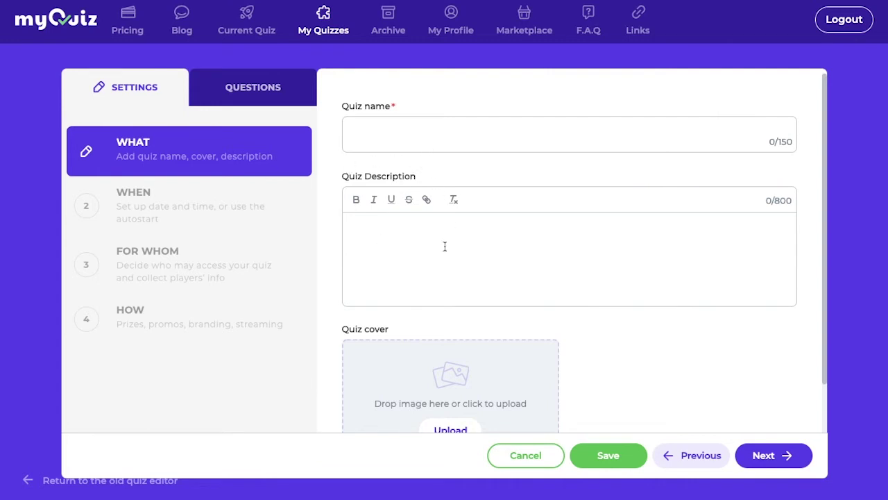
{"action": "scroll", "coordinate": [444, 246], "scroll_direction": "down", "scroll_amount": 2}
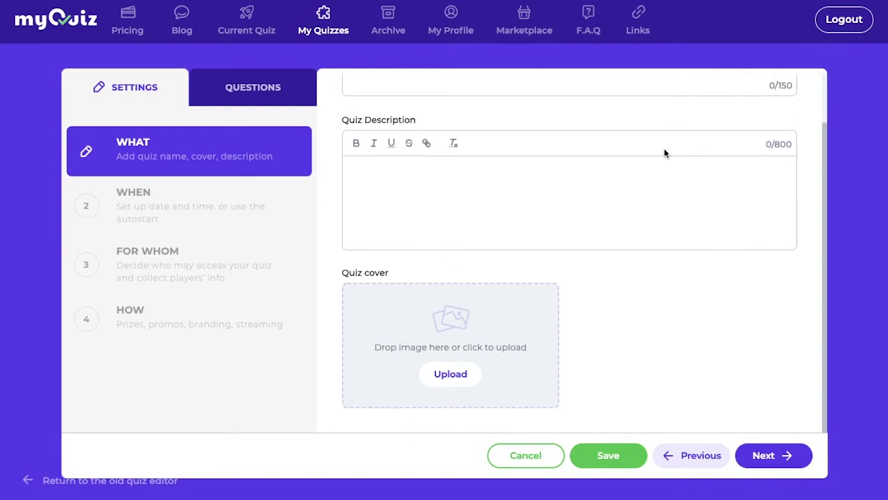
{"action": "left_click", "coordinate": [455, 372]}
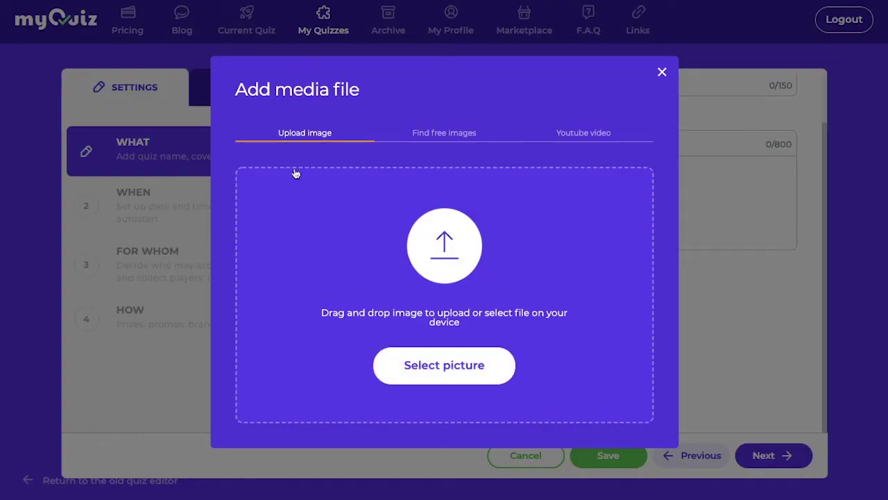
{"action": "left_click", "coordinate": [450, 134]}
{"action": "left_click", "coordinate": [427, 267]}
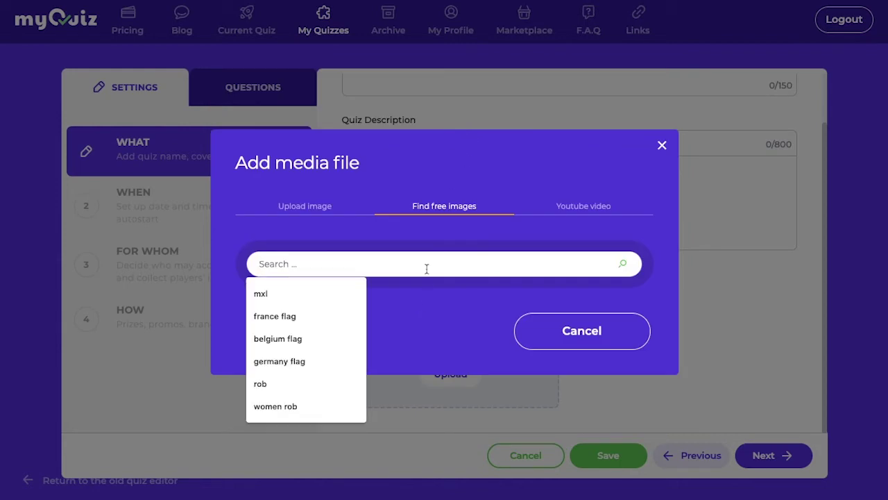
{"action": "type", "text": "halloween"}
{"action": "key", "text": "Return"}
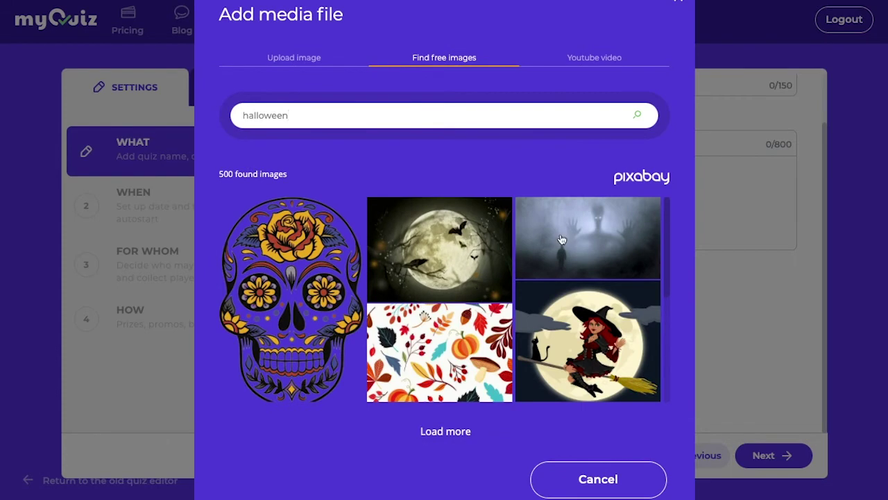
{"action": "left_click", "coordinate": [562, 240]}
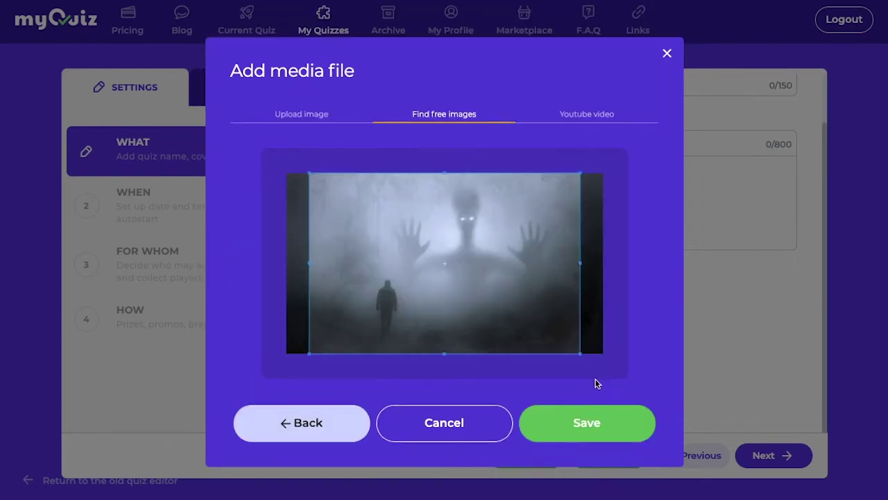
{"action": "left_click", "coordinate": [579, 422]}
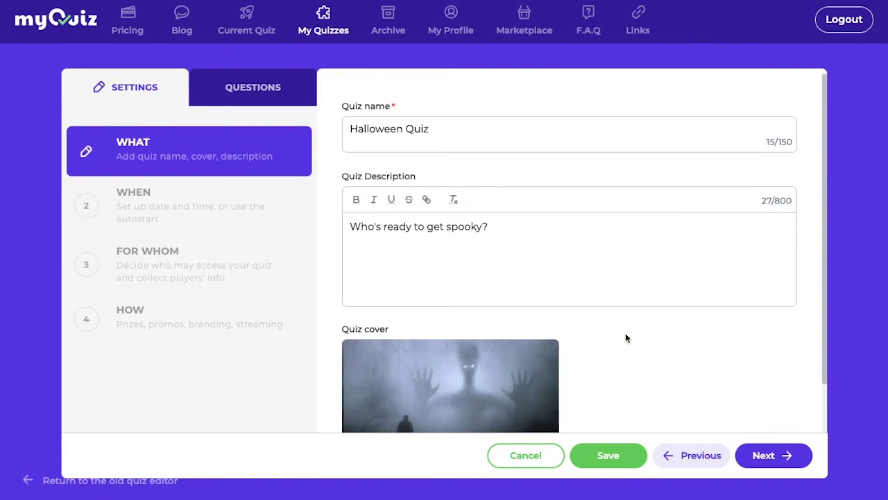
- Set automatic start to No in the quiz's launch settings
{"action": "scroll", "coordinate": [605, 310], "scroll_direction": "down", "scroll_amount": 1}
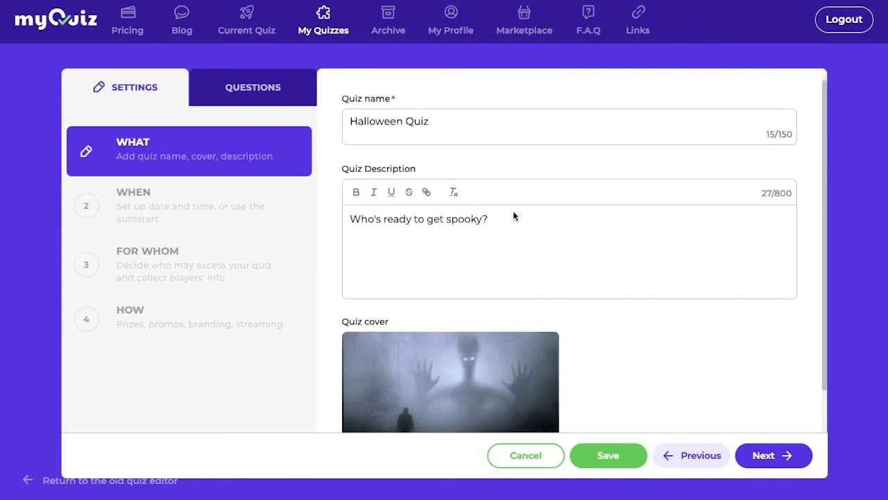
{"action": "left_click", "coordinate": [251, 205]}
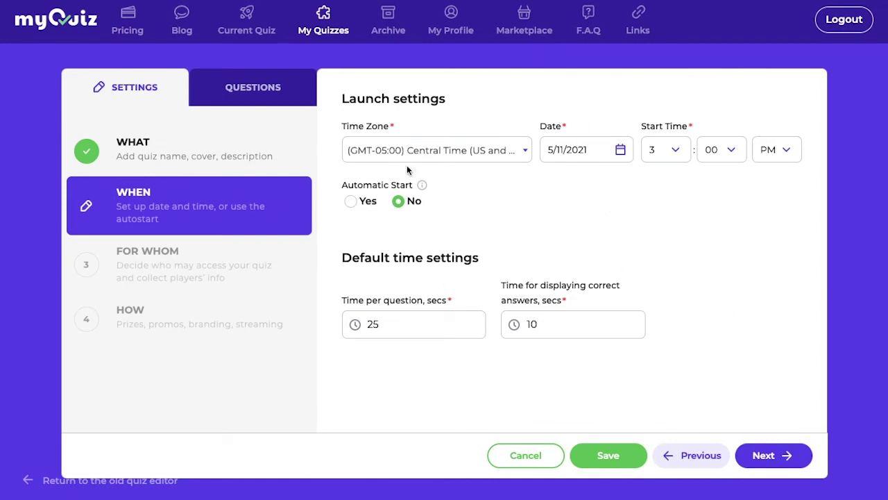
{"action": "left_click", "coordinate": [351, 202]}
{"action": "left_click", "coordinate": [398, 202]}
- Examine the settings for who may access the quiz, including its sign-in options and password-based access
{"action": "left_click", "coordinate": [242, 263]}
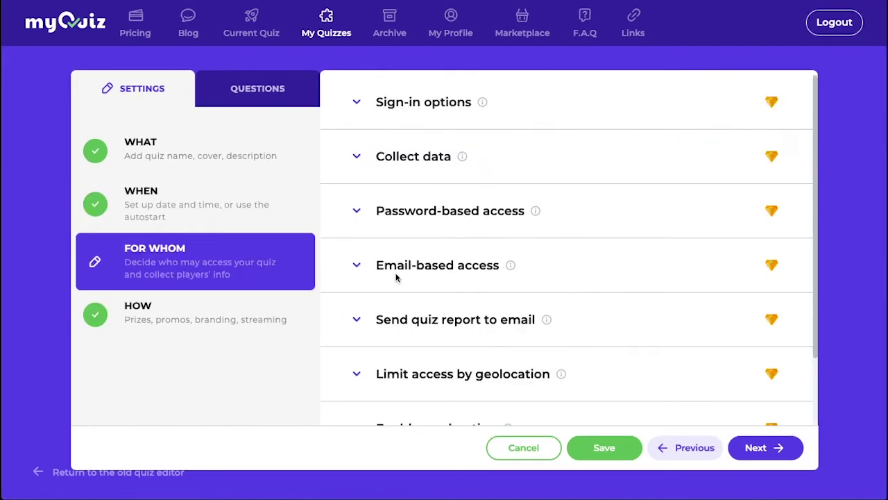
{"action": "scroll", "coordinate": [619, 196], "scroll_direction": "down", "scroll_amount": 3}
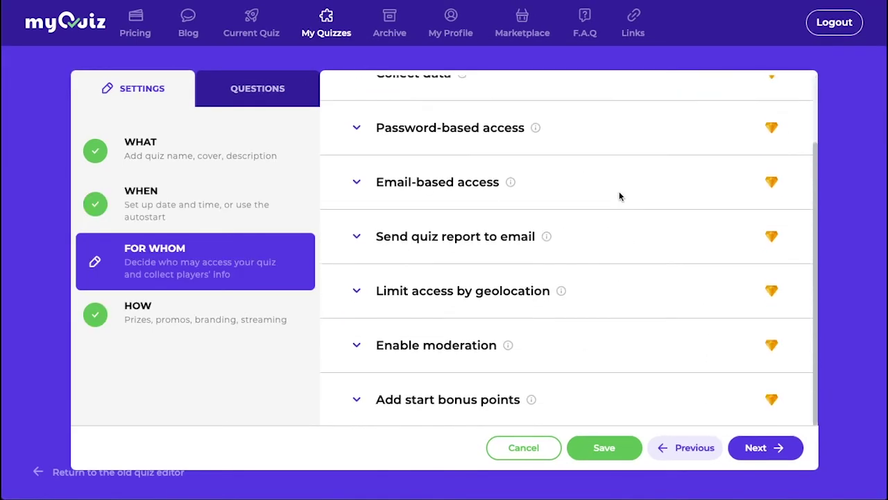
{"action": "scroll", "coordinate": [620, 197], "scroll_direction": "up", "scroll_amount": 3}
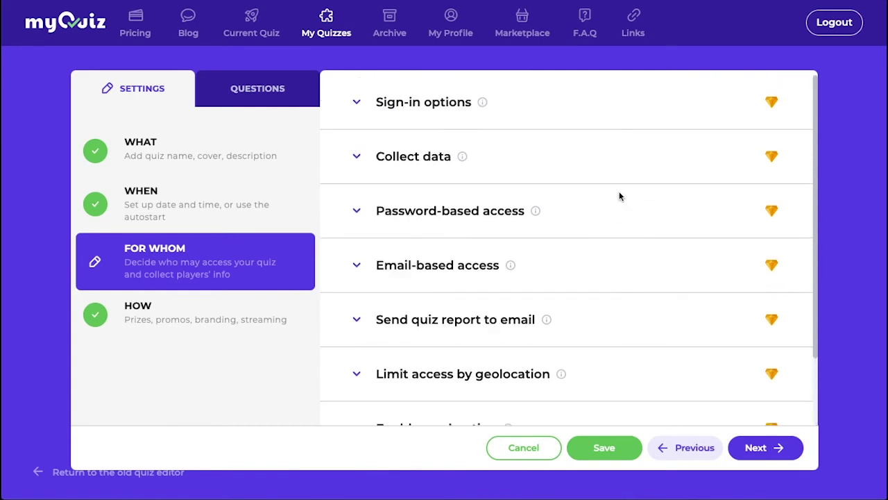
{"action": "left_click", "coordinate": [357, 105]}
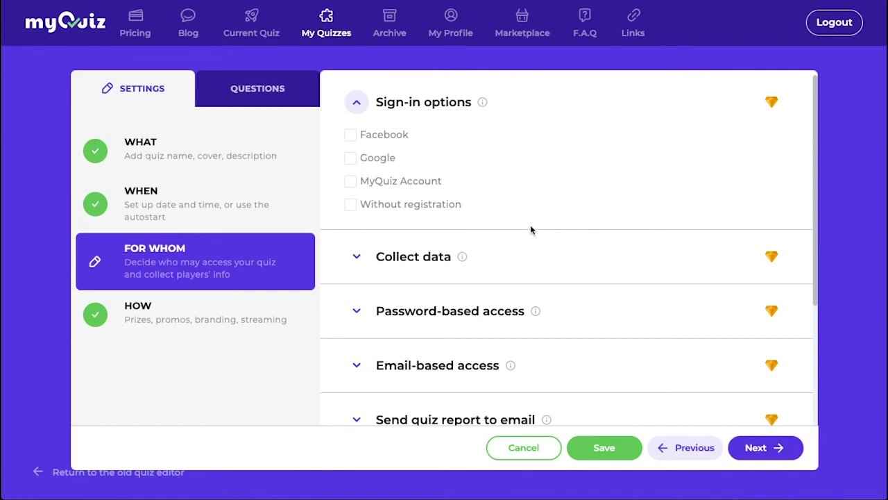
{"action": "left_click", "coordinate": [357, 102]}
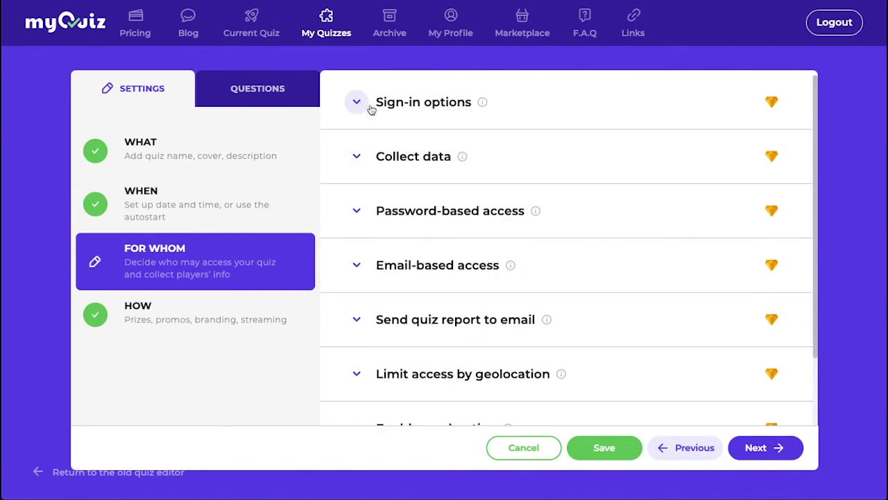
{"action": "mouse_move", "coordinate": [536, 211]}
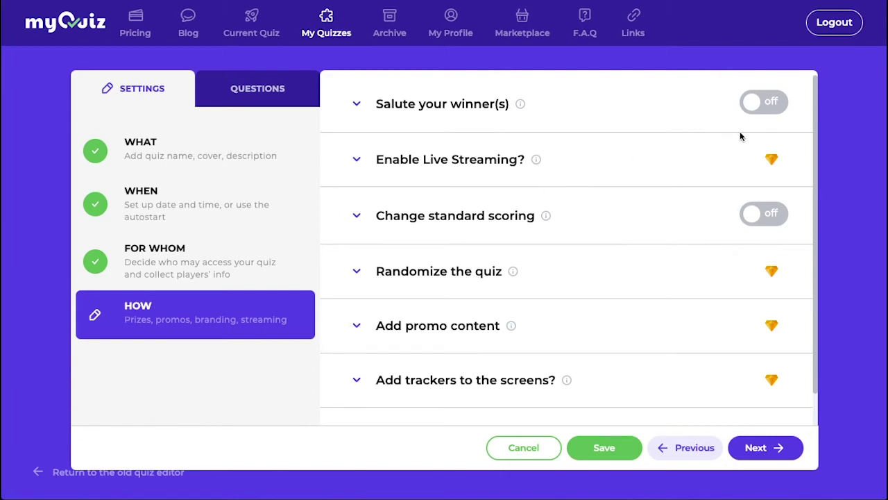
- Try saluting the winners with a secret word and adding contact details to the greeting
{"action": "left_click", "coordinate": [766, 111]}
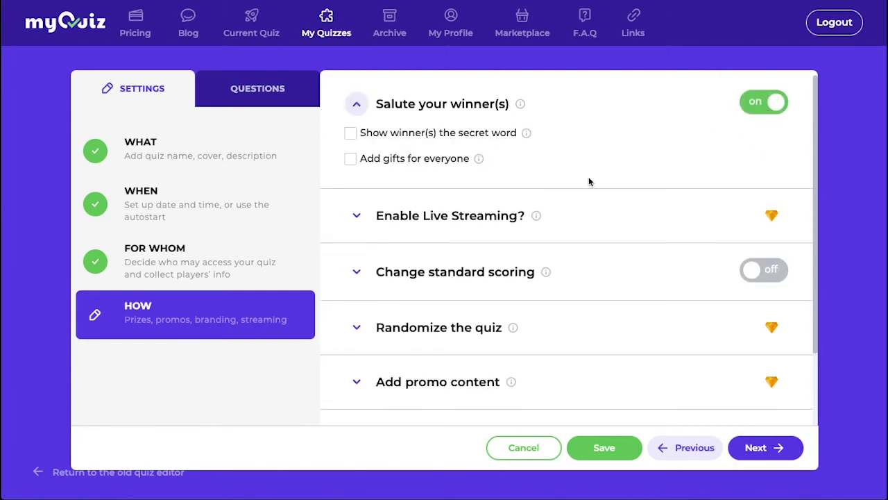
{"action": "left_click", "coordinate": [352, 134]}
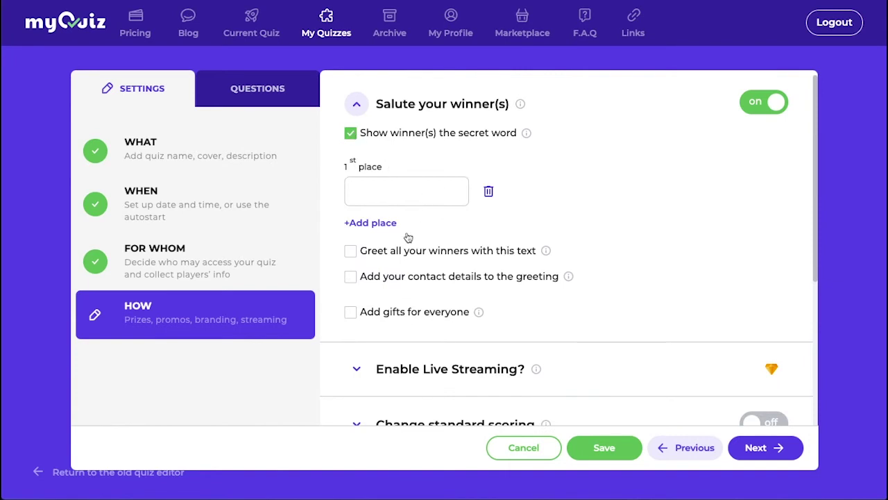
{"action": "left_click", "coordinate": [350, 277]}
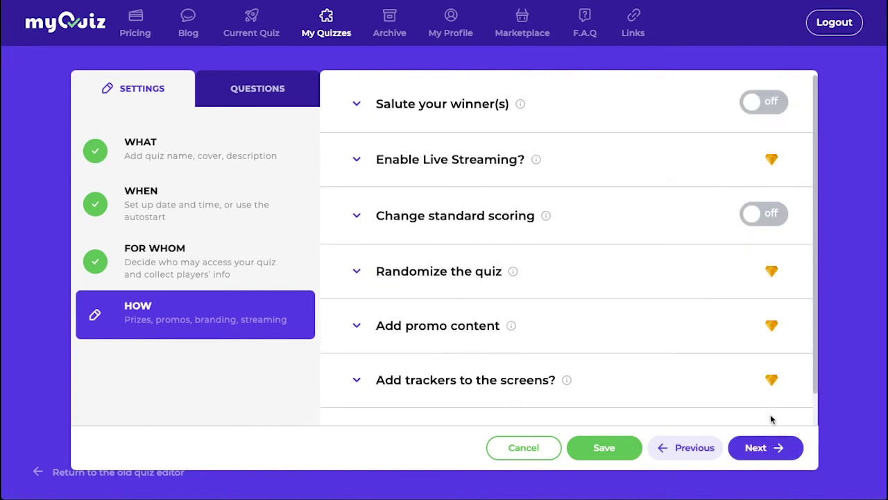
- Add a multiple-choice question and enable an explanation while displaying its correct answer
{"action": "left_click", "coordinate": [777, 448]}
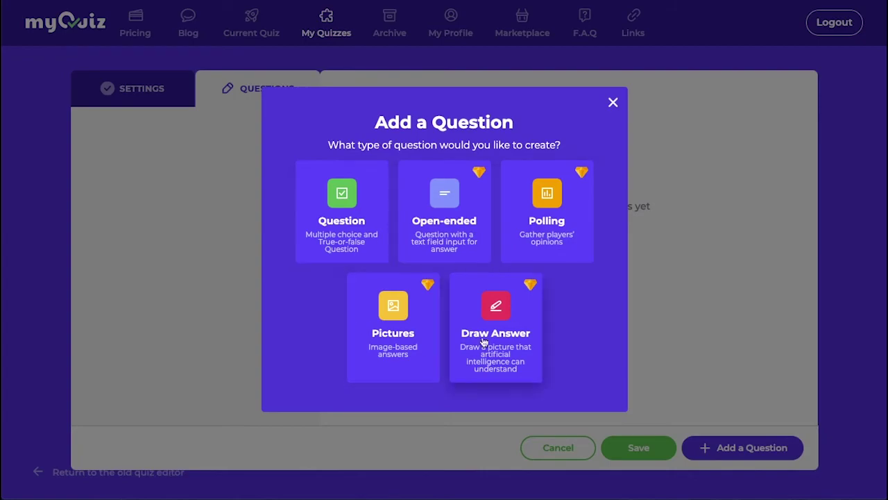
{"action": "left_click", "coordinate": [359, 236]}
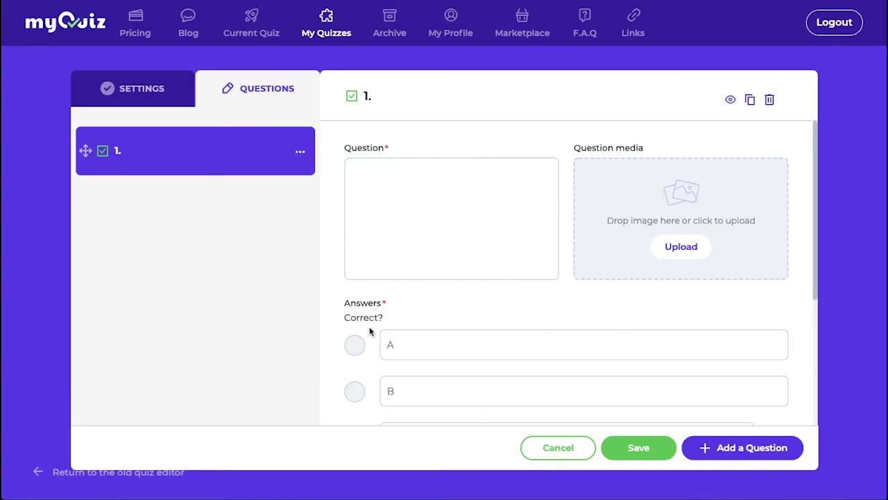
{"action": "left_click", "coordinate": [670, 246]}
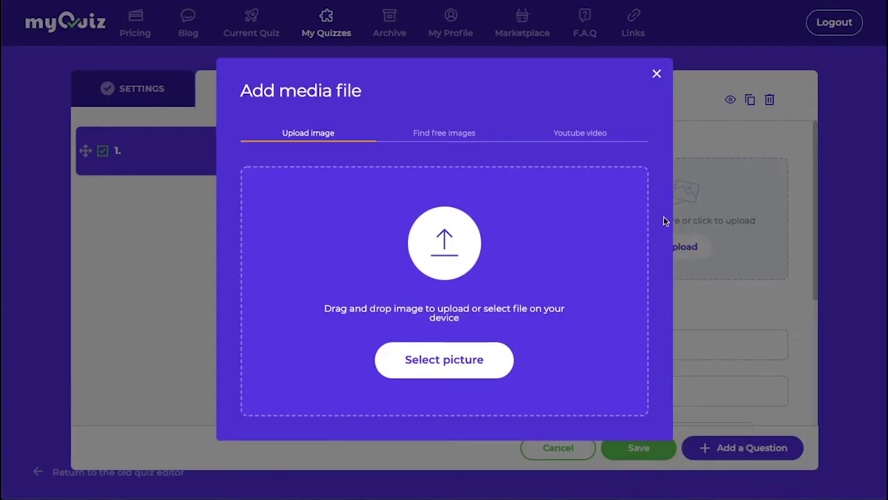
{"action": "left_click", "coordinate": [653, 77]}
{"action": "scroll", "coordinate": [516, 274], "scroll_direction": "down", "scroll_amount": 3}
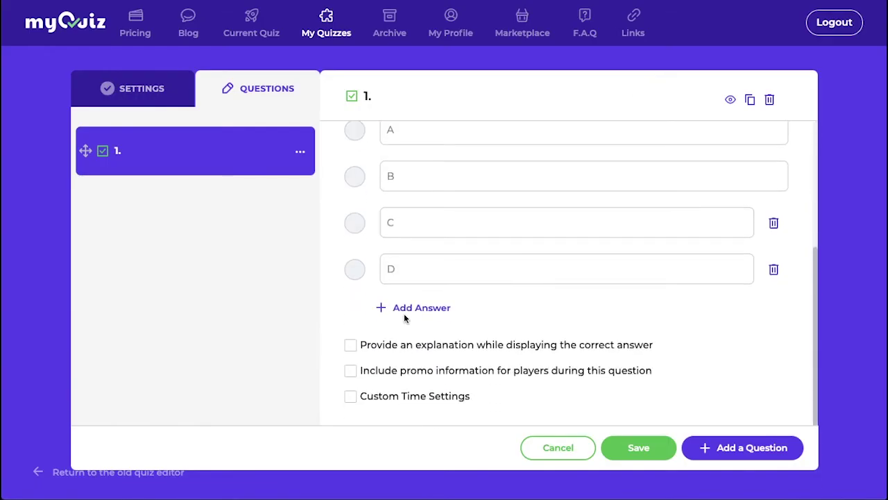
{"action": "left_click", "coordinate": [351, 344]}
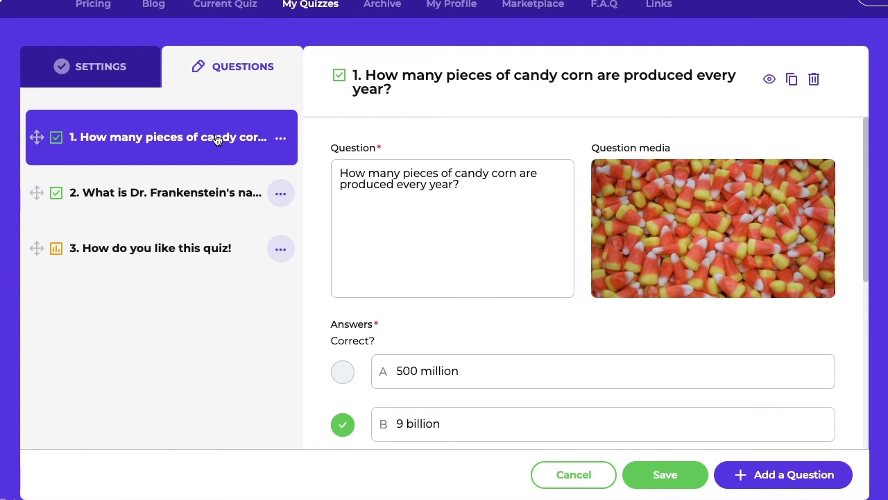
- Review the Dr. Frankenstein question and the "How do you like this quiz!" poll, and save the quiz
{"action": "left_click", "coordinate": [183, 199]}
{"action": "left_click", "coordinate": [178, 262]}
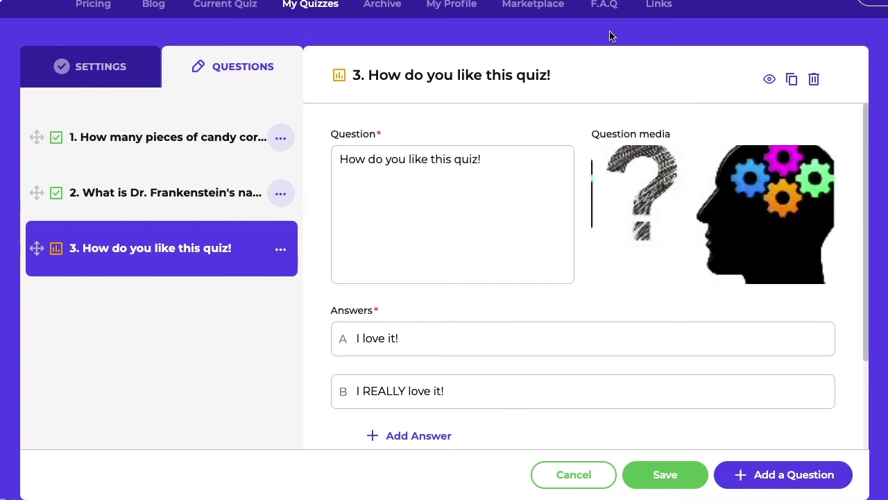
{"action": "left_click", "coordinate": [654, 464]}
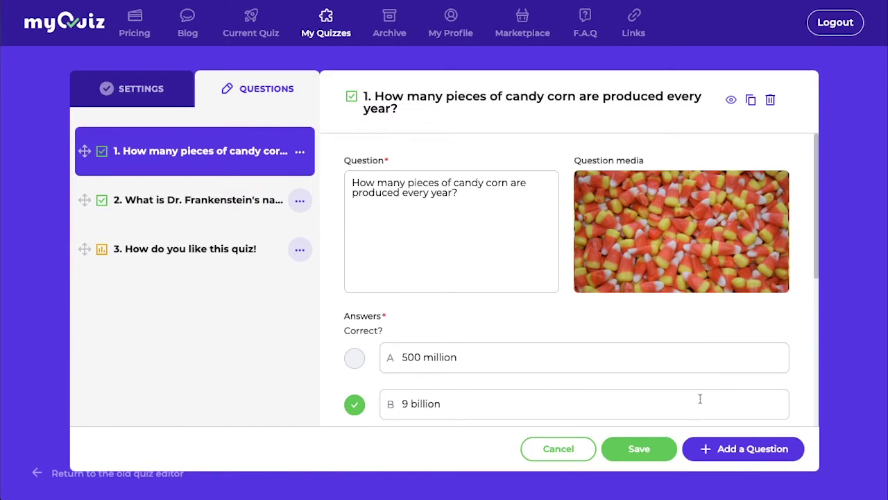
{"action": "left_click", "coordinate": [643, 450]}
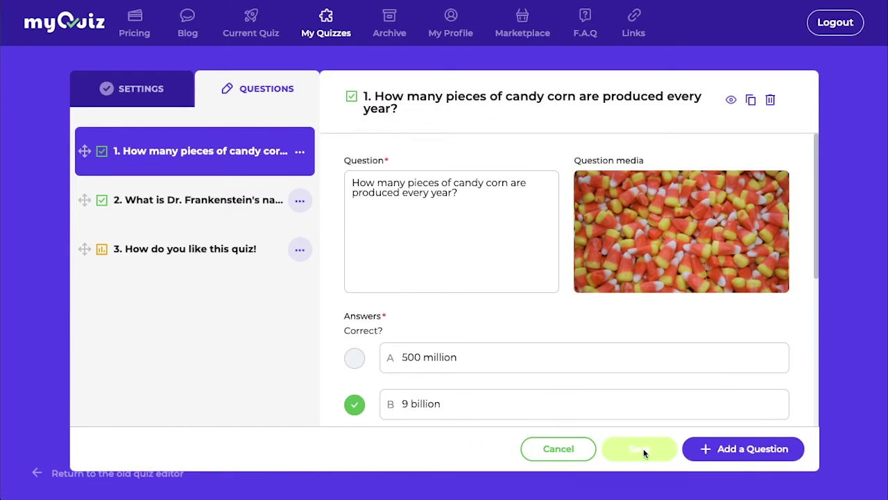
- Launch the Halloween Quiz from its waiting screen and run the game, moving on from the candy corn question
{"action": "left_click", "coordinate": [568, 368]}
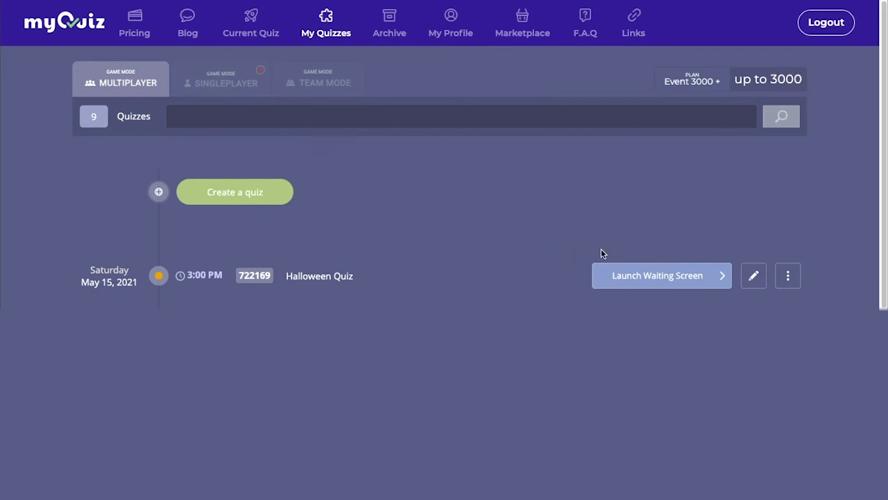
{"action": "left_click", "coordinate": [656, 279]}
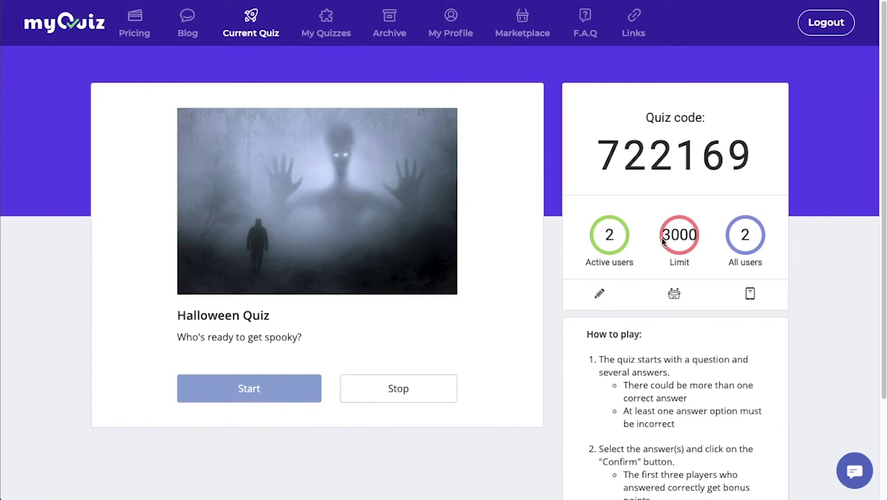
{"action": "left_click", "coordinate": [260, 389]}
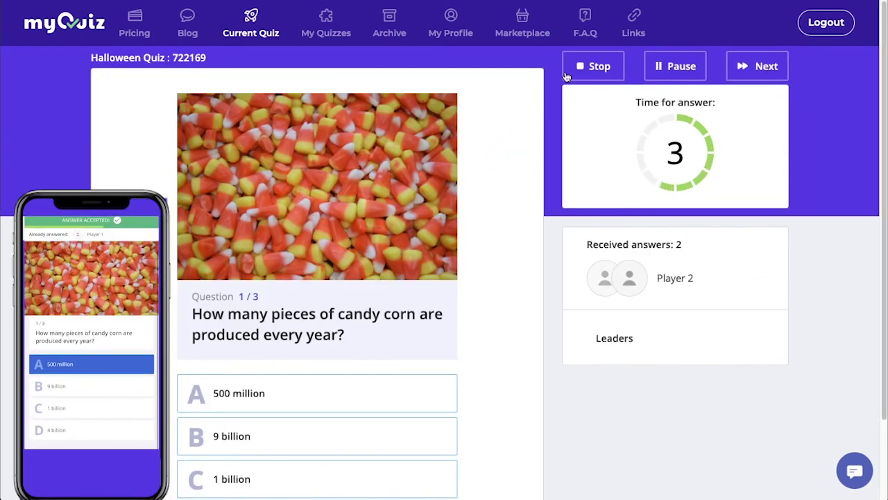
{"action": "left_click", "coordinate": [756, 67]}
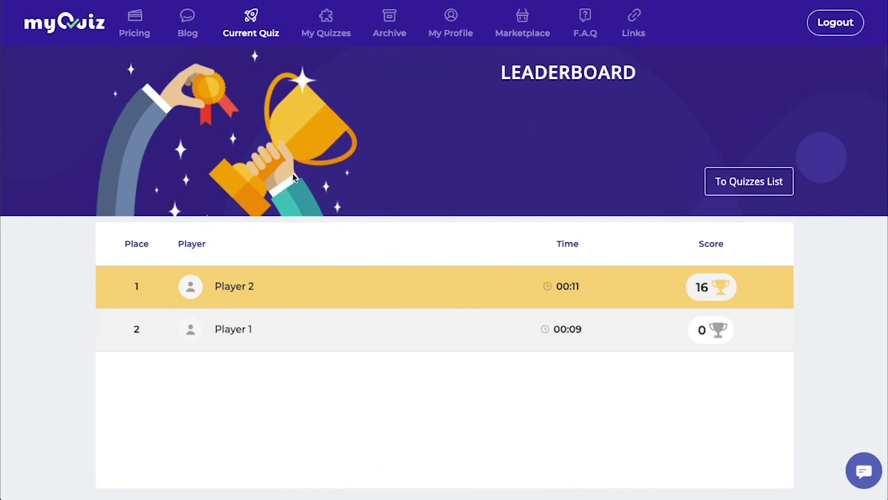
- View the archived quizzes and the report export options for the most recent Halloween Quiz session
{"action": "left_click", "coordinate": [386, 26]}
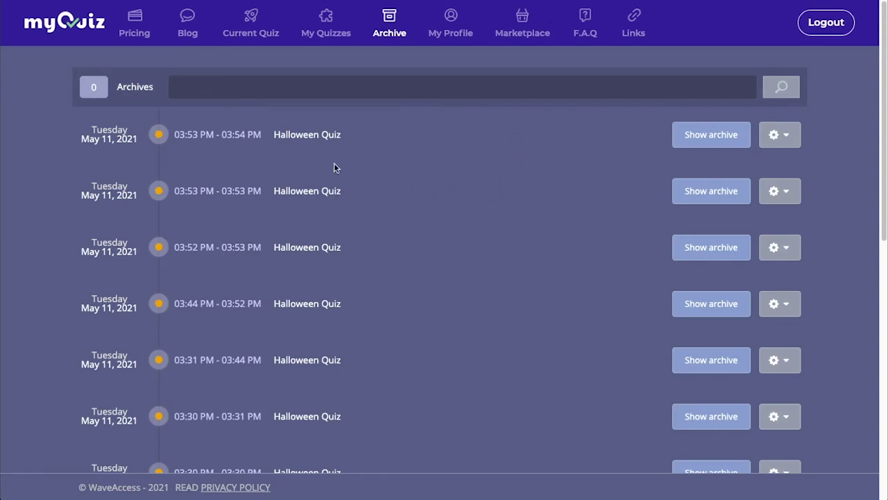
{"action": "left_click", "coordinate": [786, 137]}
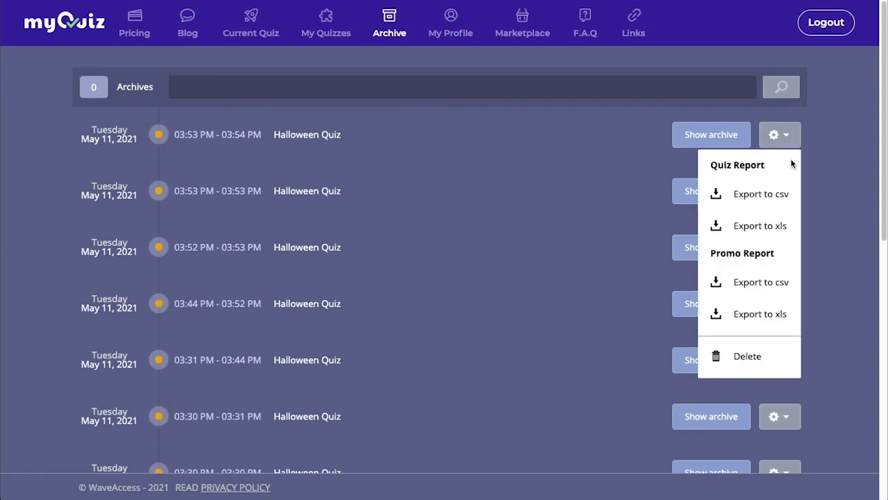